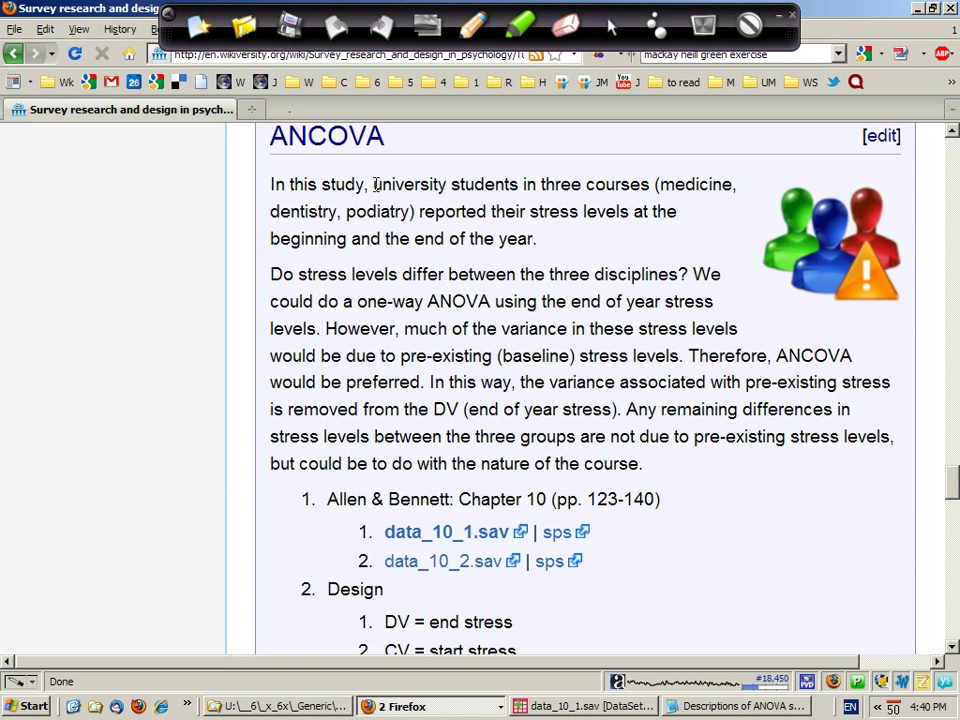
Highlight the three-course phrase, medicine, dentistry, stress levels and beginning-of-year wording in the study description.
left_click_drag(373, 183, 652, 188)
double_click(661, 184)
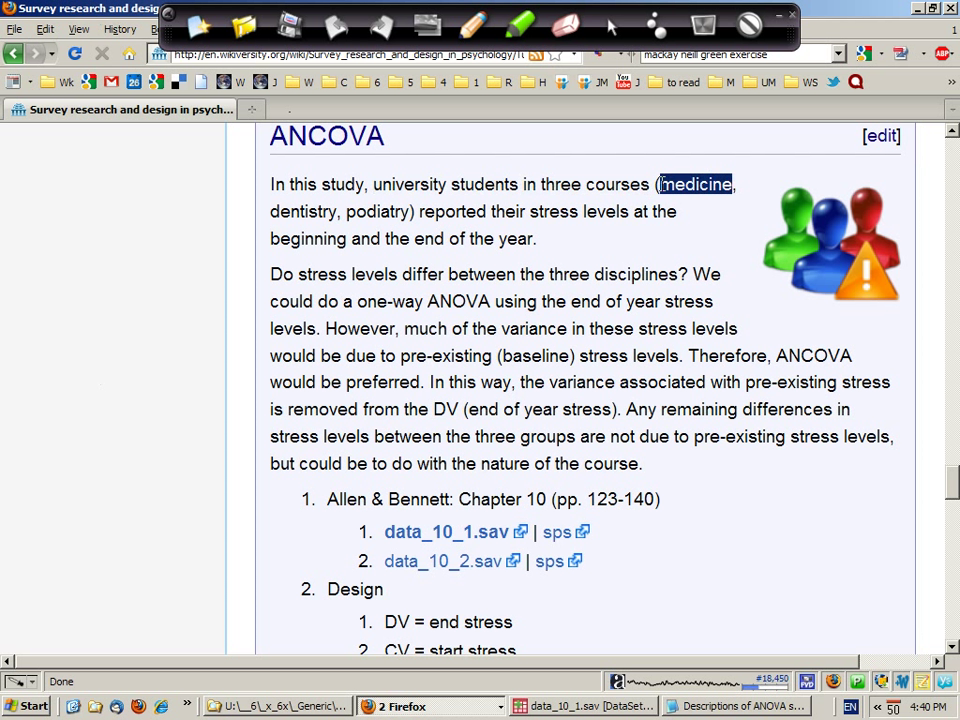
left_click_drag(270, 218, 412, 212)
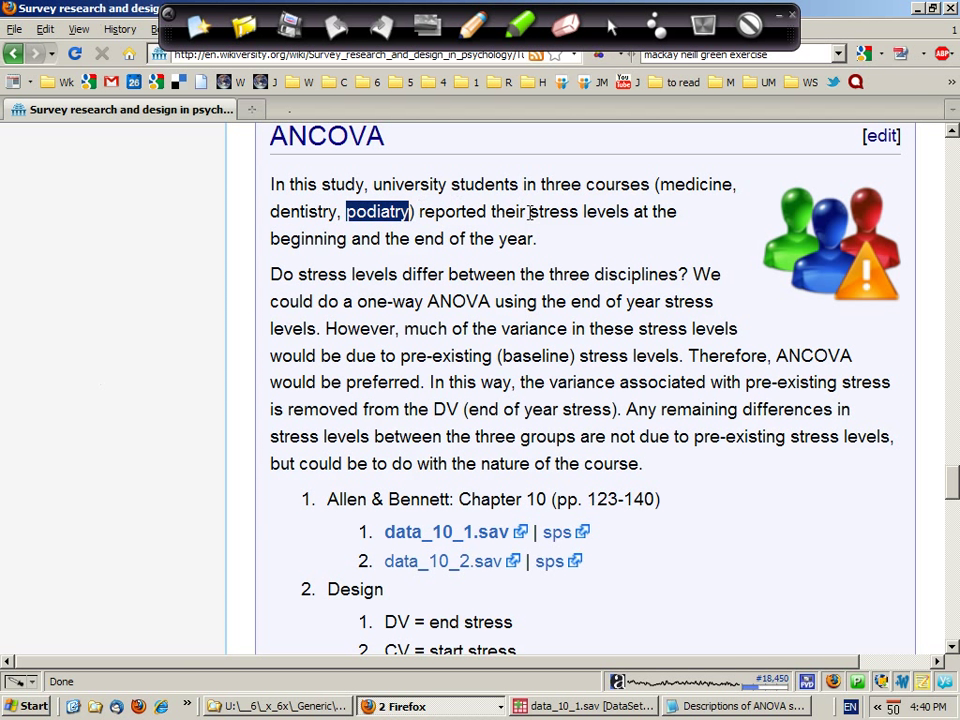
left_click_drag(529, 212, 619, 212)
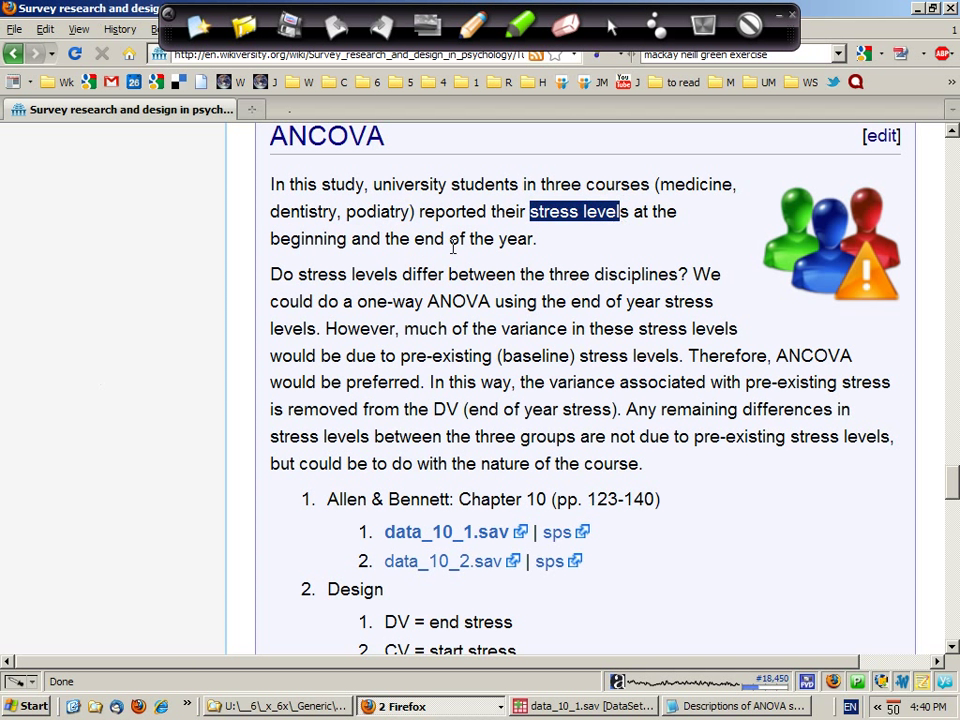
left_click_drag(271, 239, 532, 239)
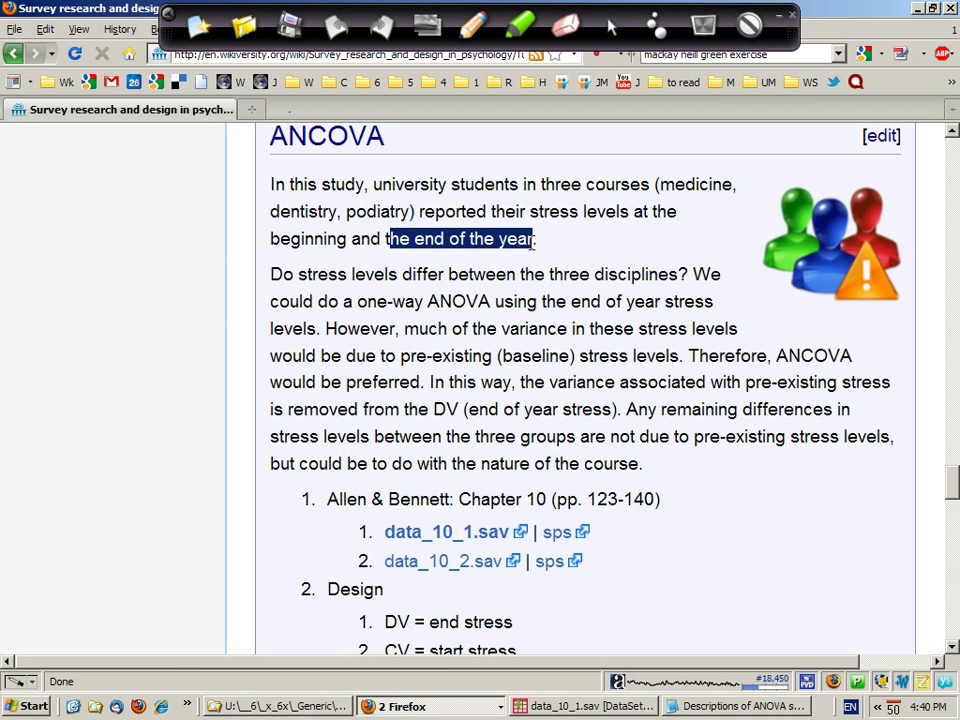
left_click(514, 239)
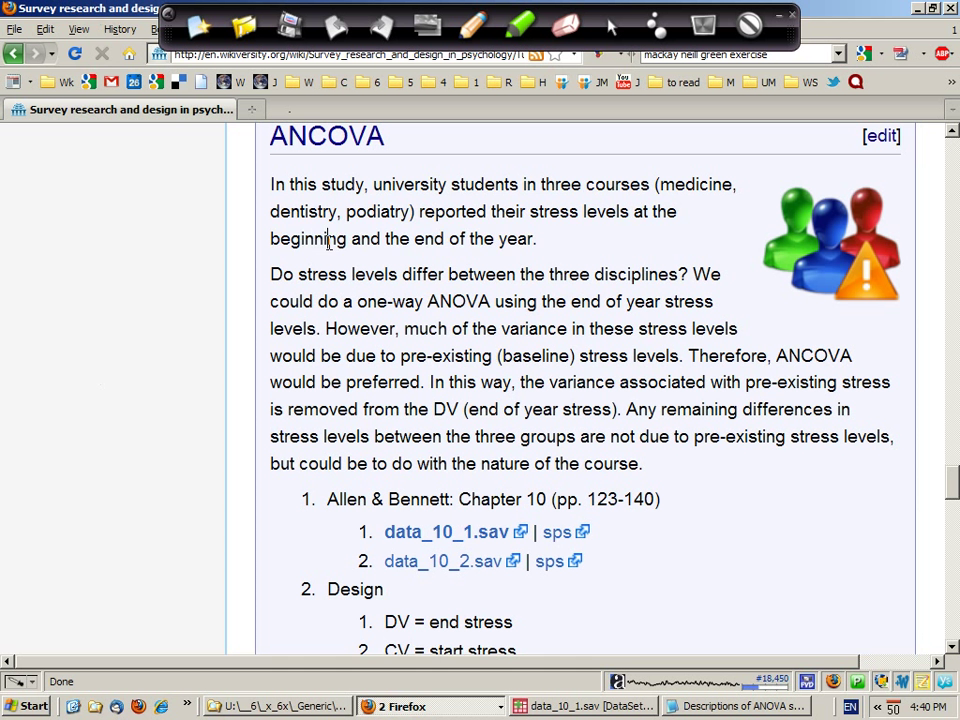
triple_click(404, 239)
double_click(404, 239)
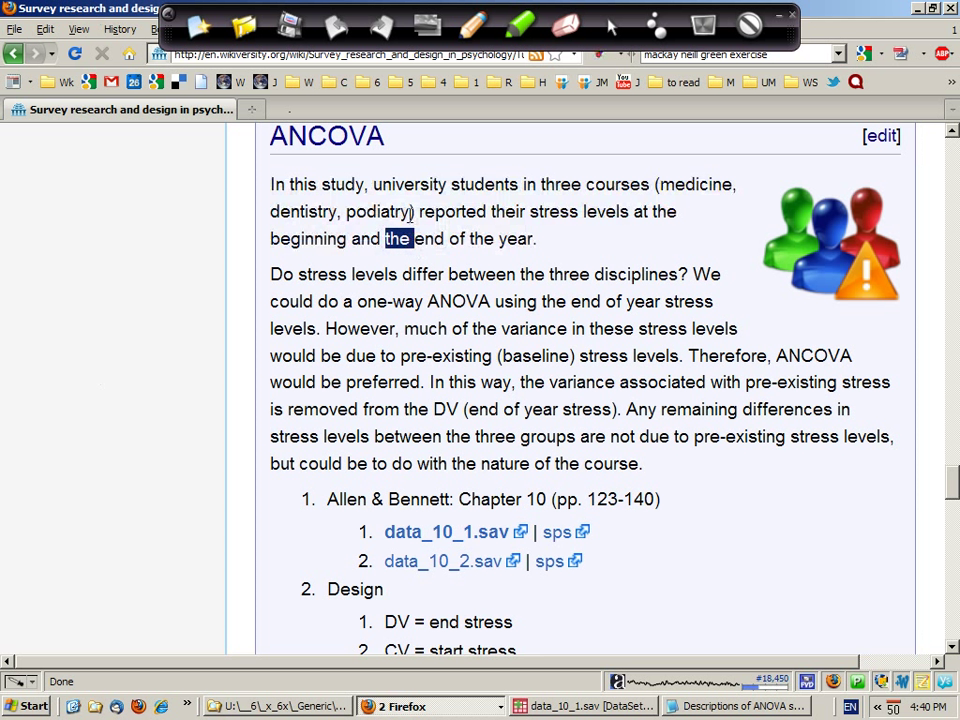
left_click(612, 190)
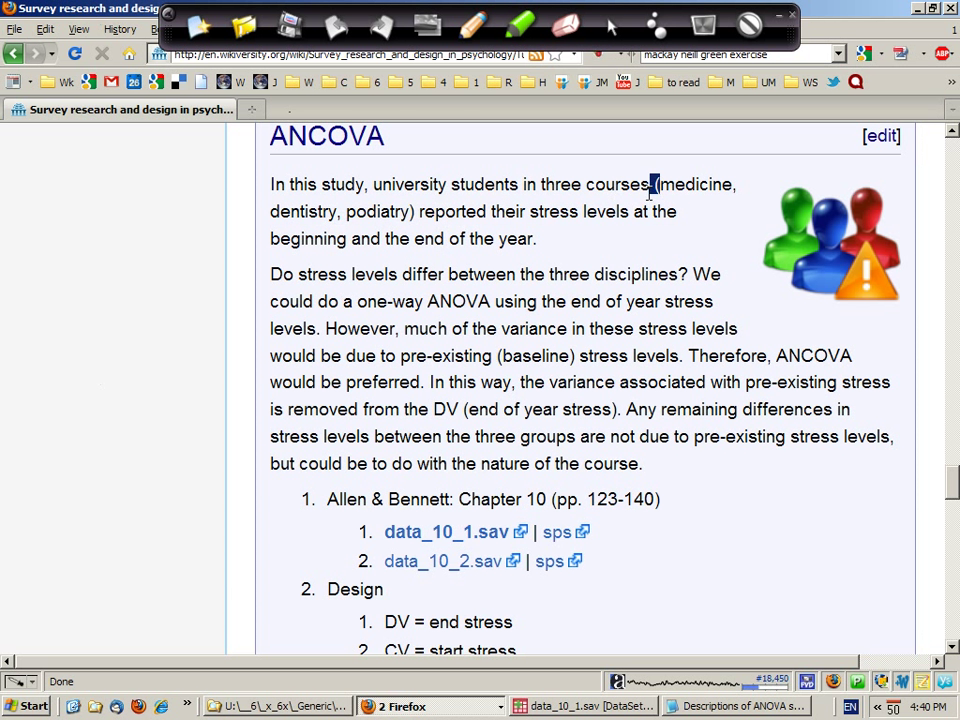
Highlight the course names and the sentence about courses and stress, then clear the highlights.
left_click_drag(658, 184, 410, 211)
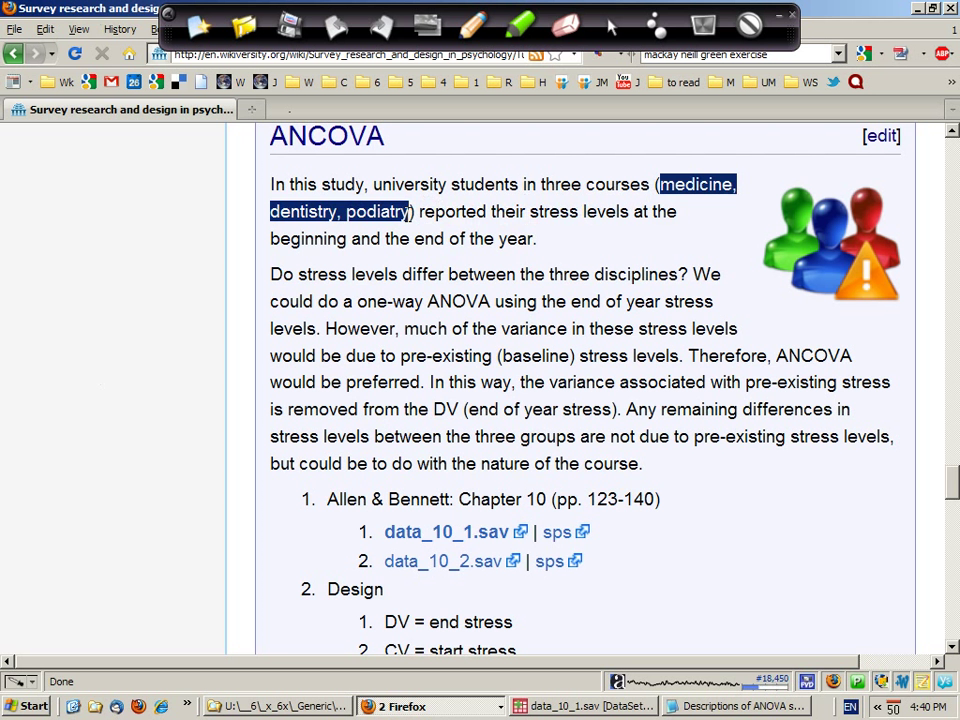
left_click(432, 217)
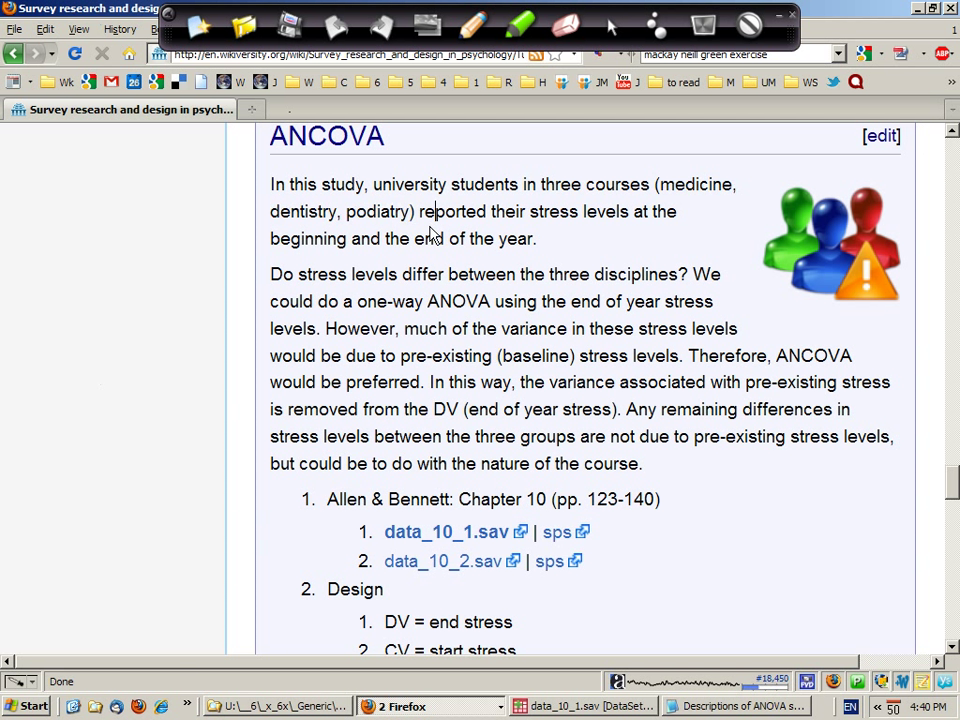
left_click(377, 205)
left_click_drag(598, 182, 584, 211)
left_click(558, 211)
left_click(538, 183)
Highlight medicine, dentistry, podiatry, 'end of the year' and 'beginning', then switch to data_10_1.sav.
left_click_drag(540, 183, 420, 212)
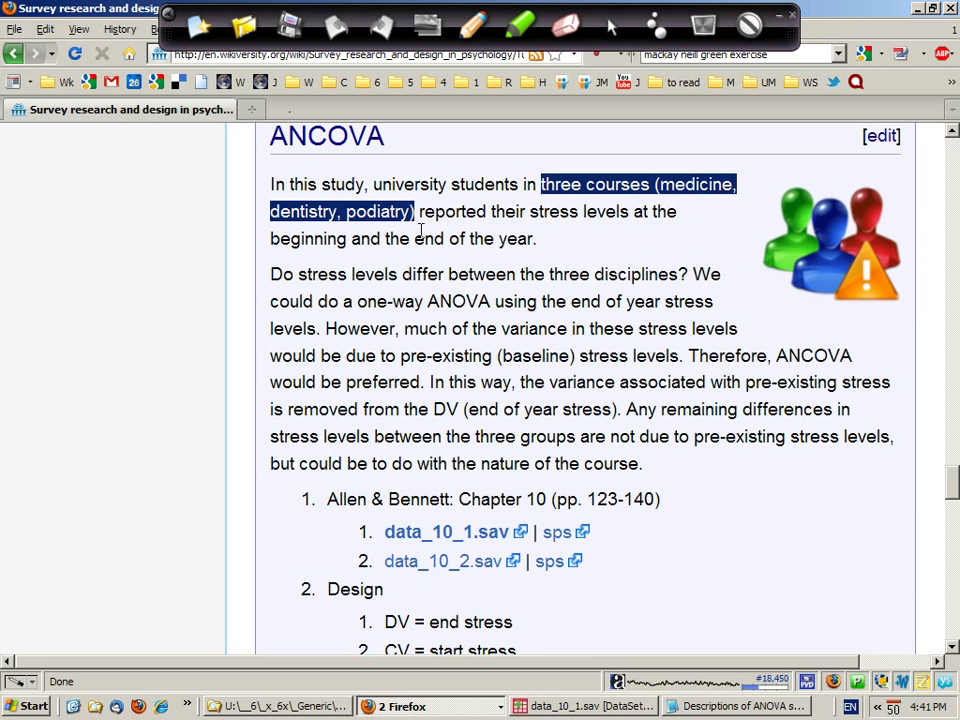
left_click_drag(414, 238, 534, 240)
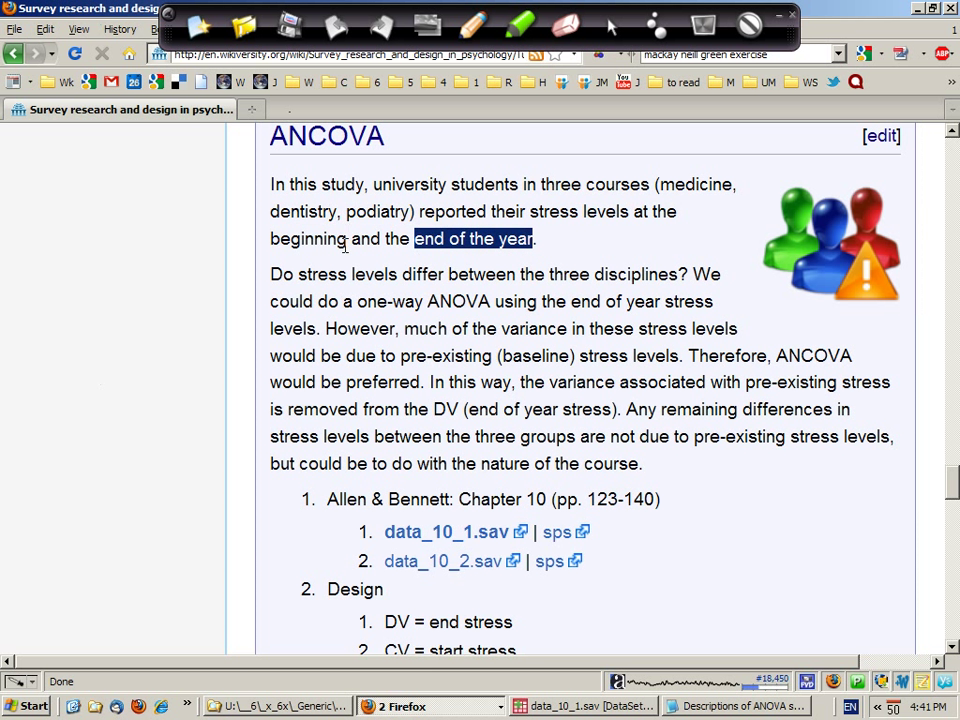
left_click_drag(347, 240, 269, 240)
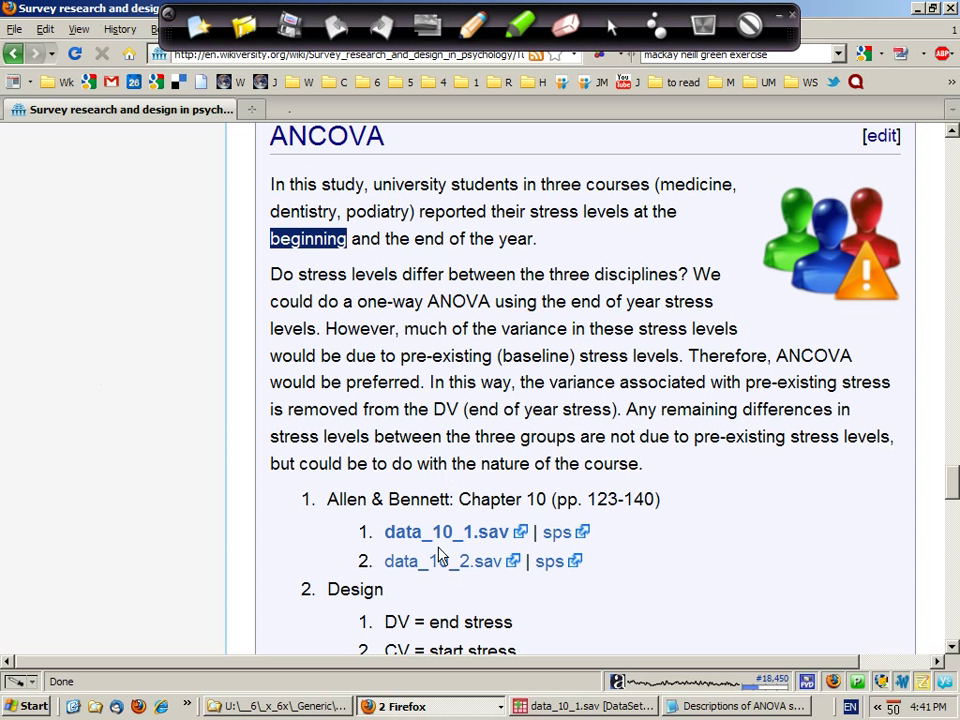
left_click(540, 710)
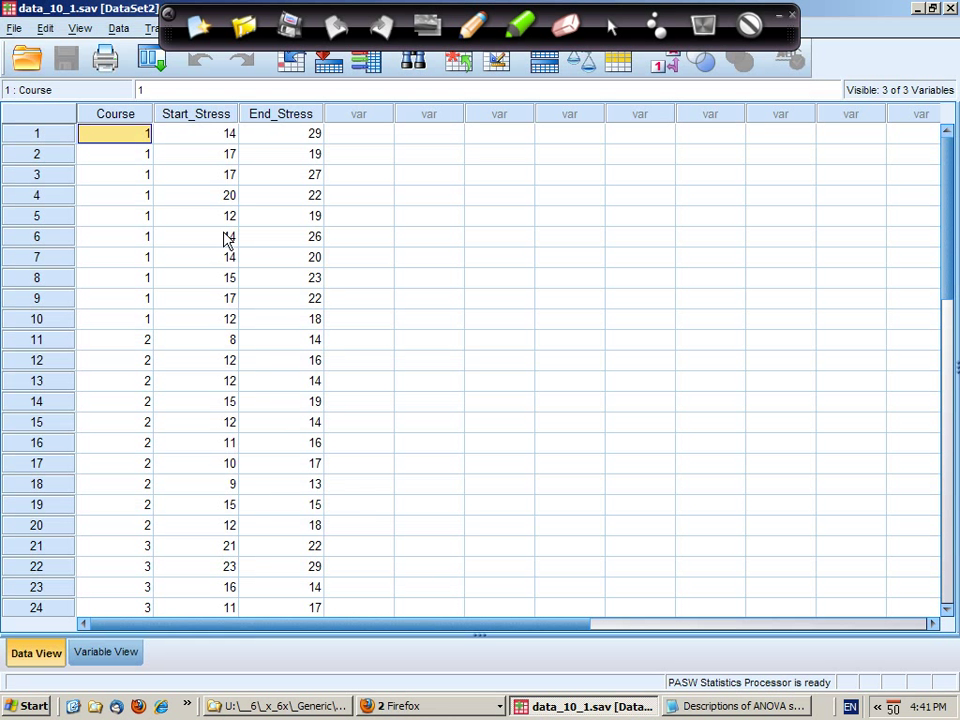
Select the Course, Start_Stress and End_Stress columns in turn to review them.
left_click(114, 117)
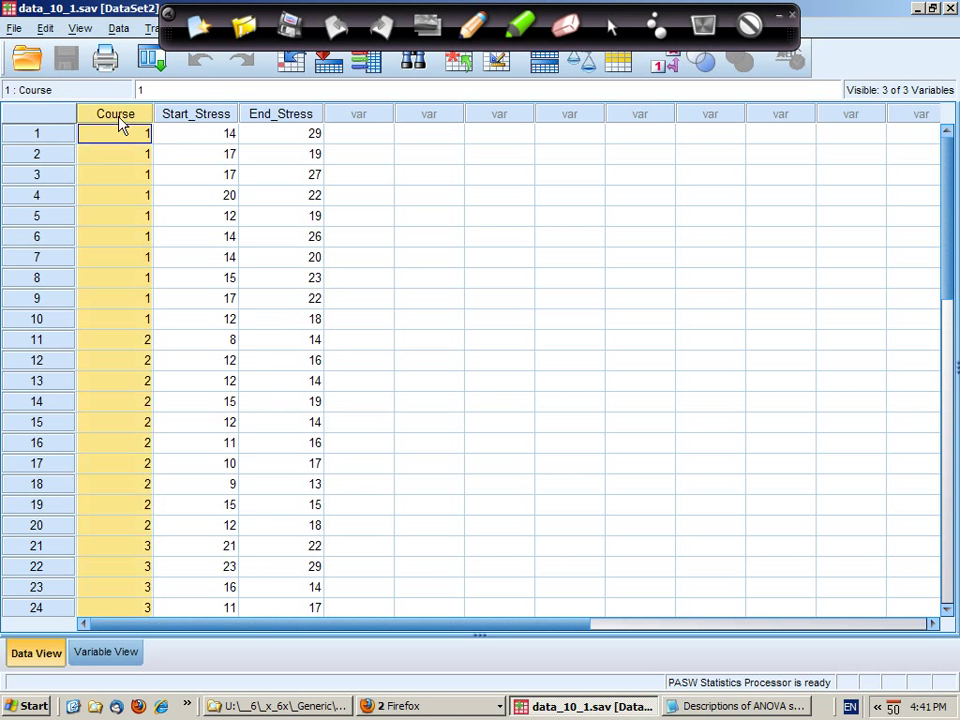
left_click(200, 118)
left_click(292, 117)
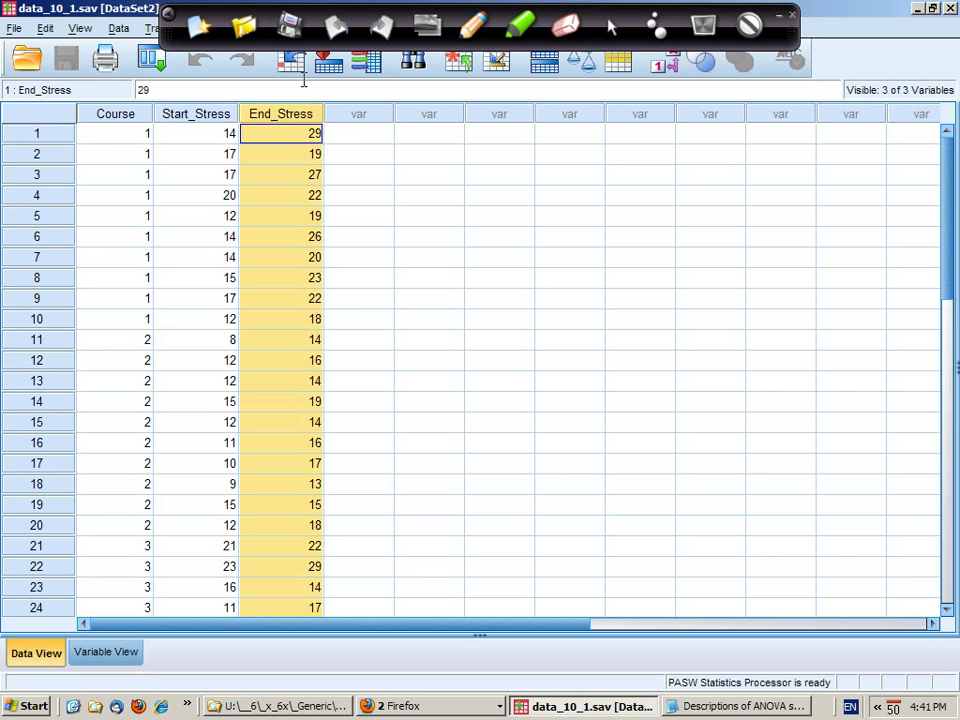
left_click(790, 15)
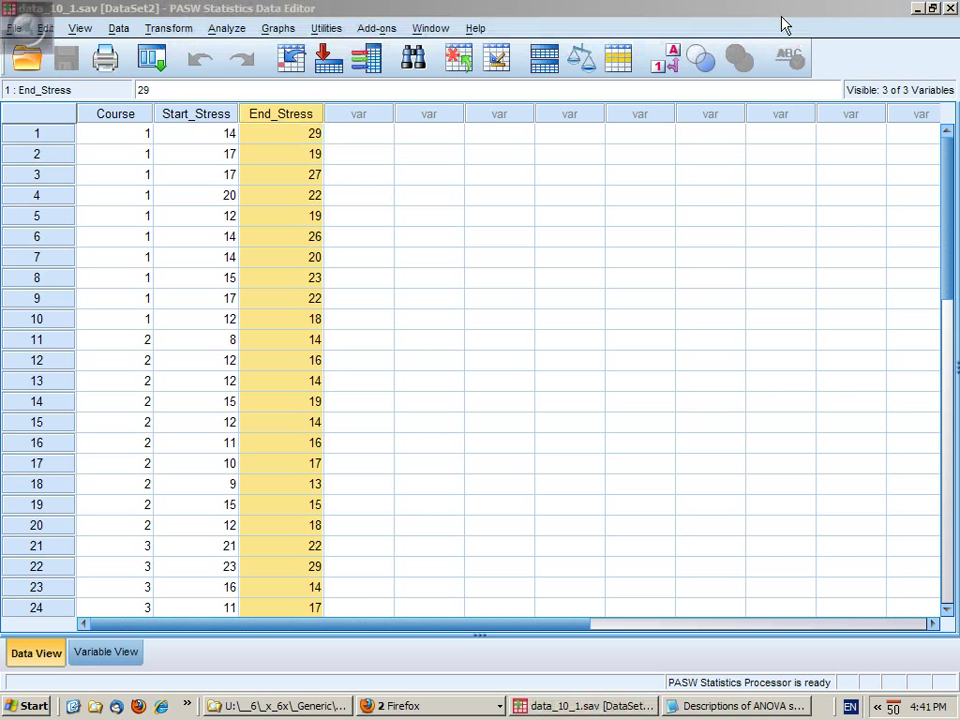
Try Generalized Linear Models under Analyze, cancel it, and open the General Linear Model menu instead.
left_click(236, 32)
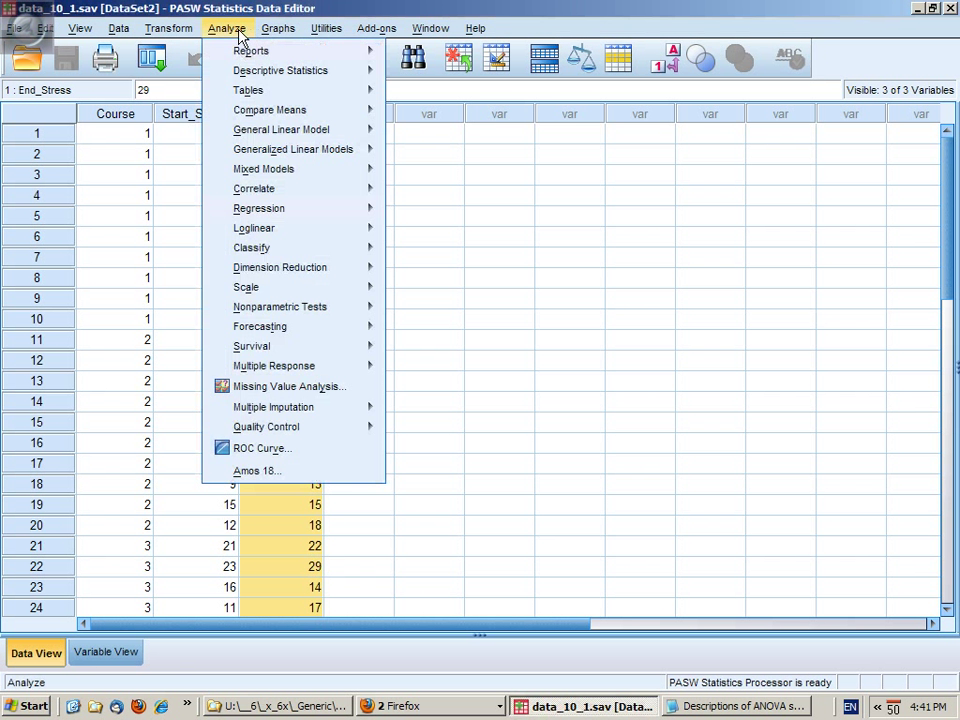
mouse_move(259, 117)
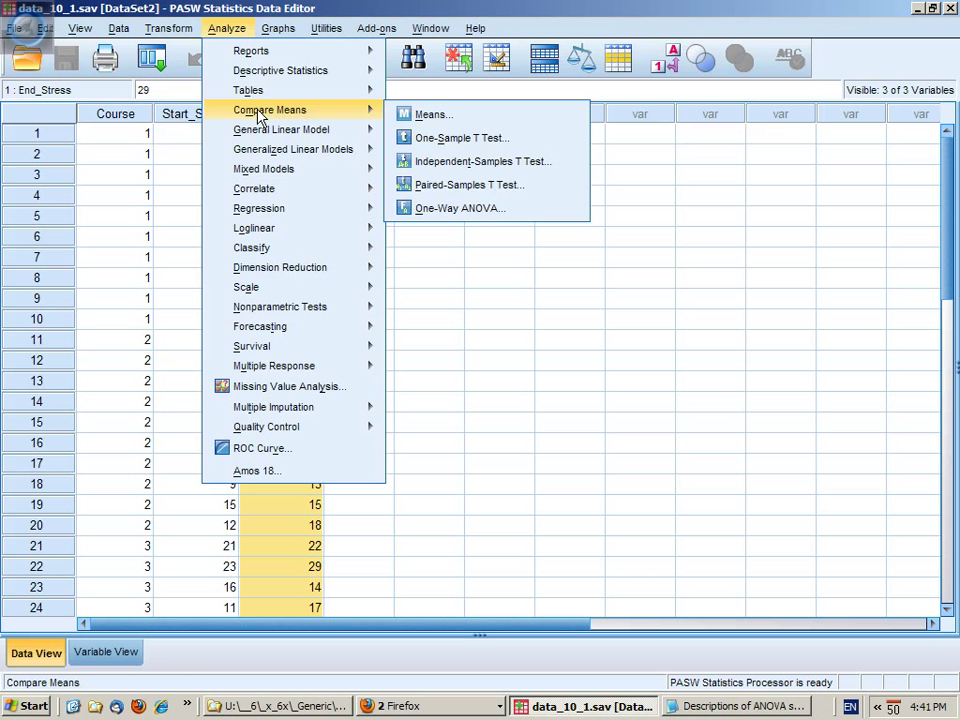
mouse_move(260, 155)
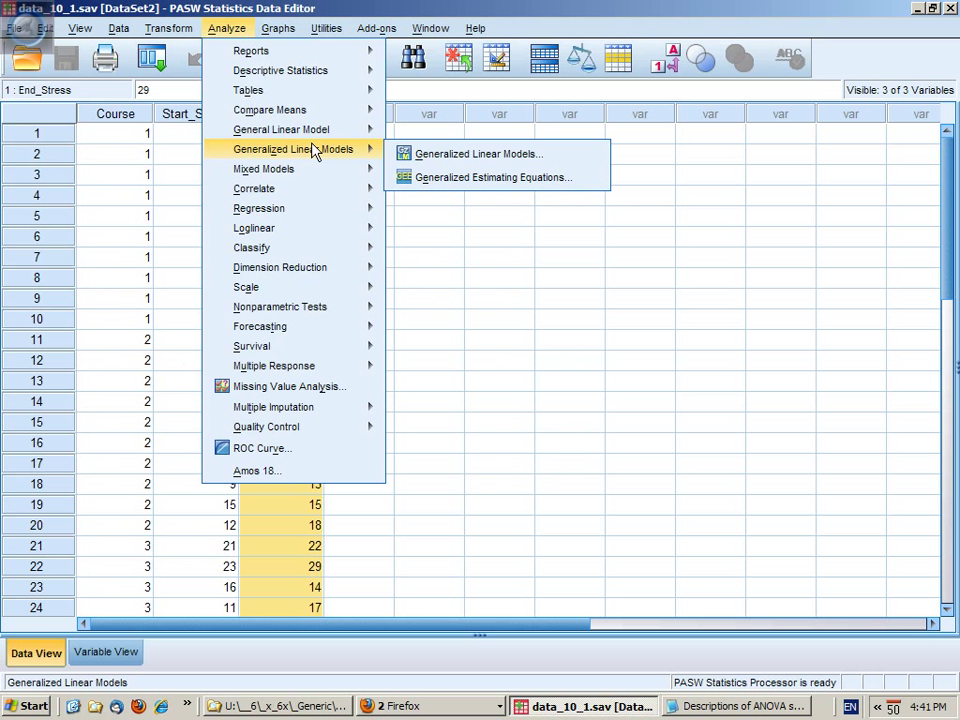
left_click(411, 155)
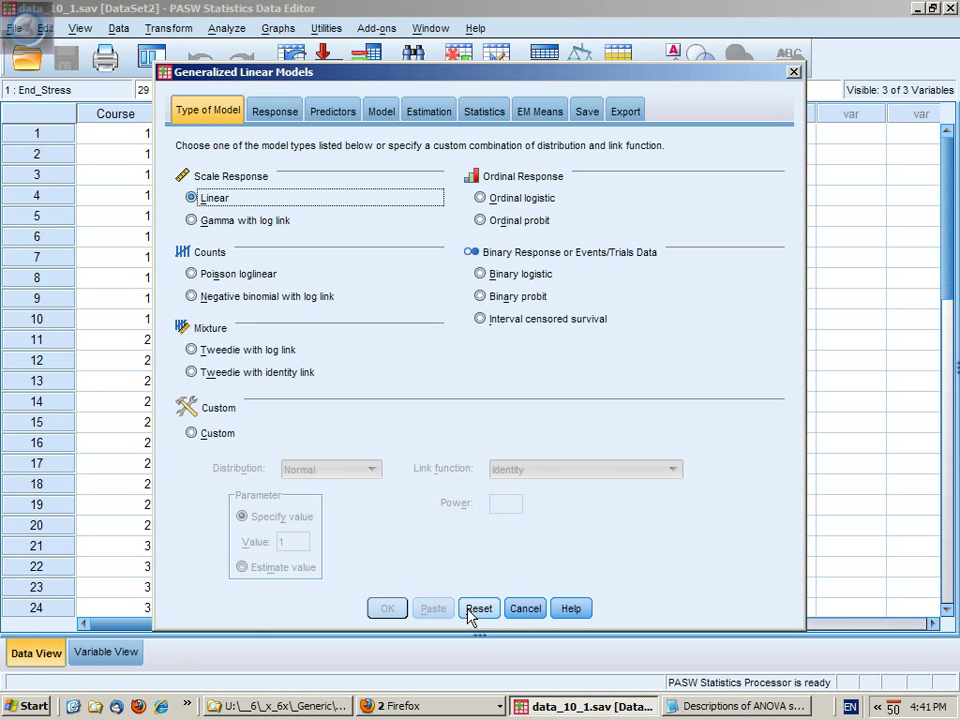
left_click(524, 609)
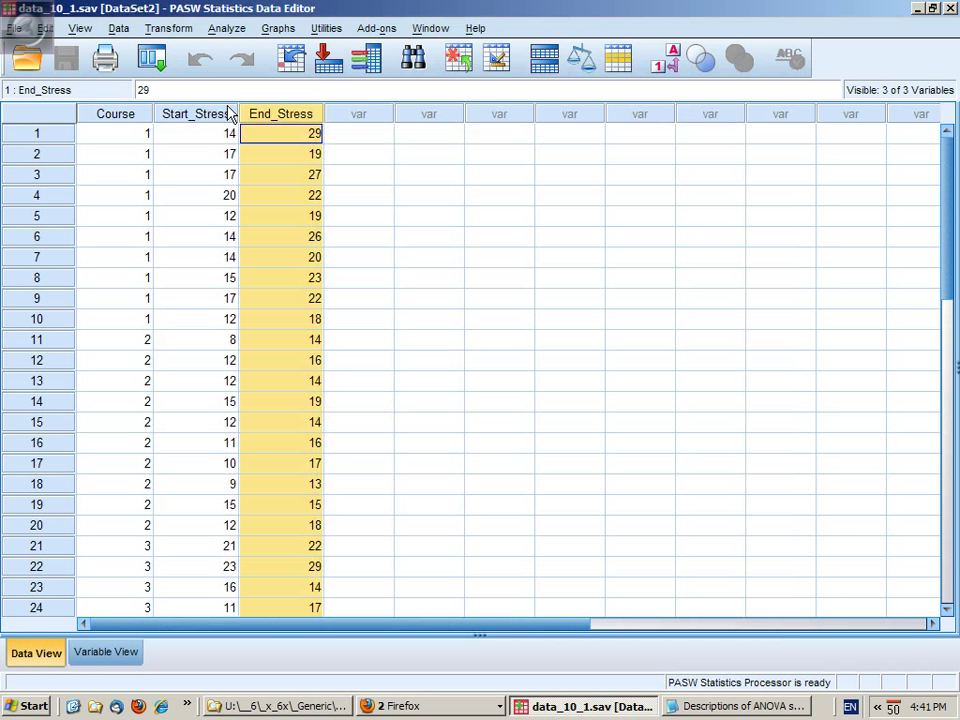
left_click(228, 29)
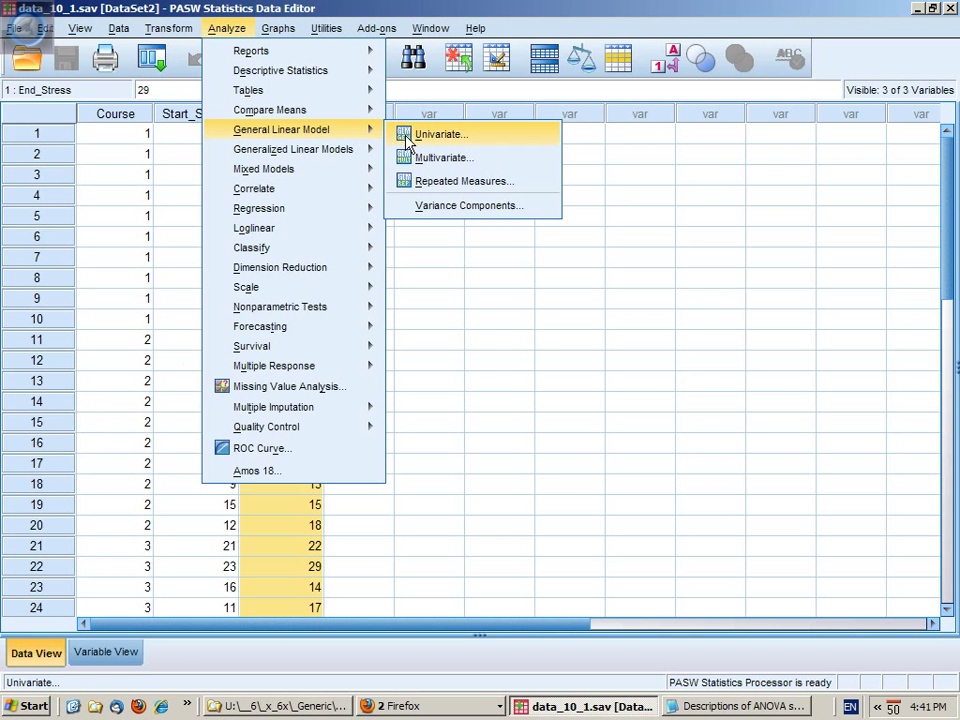
In Univariate, set Stress - END as dependent, University course as fixed factor, Stress - START as covariate.
left_click(410, 140)
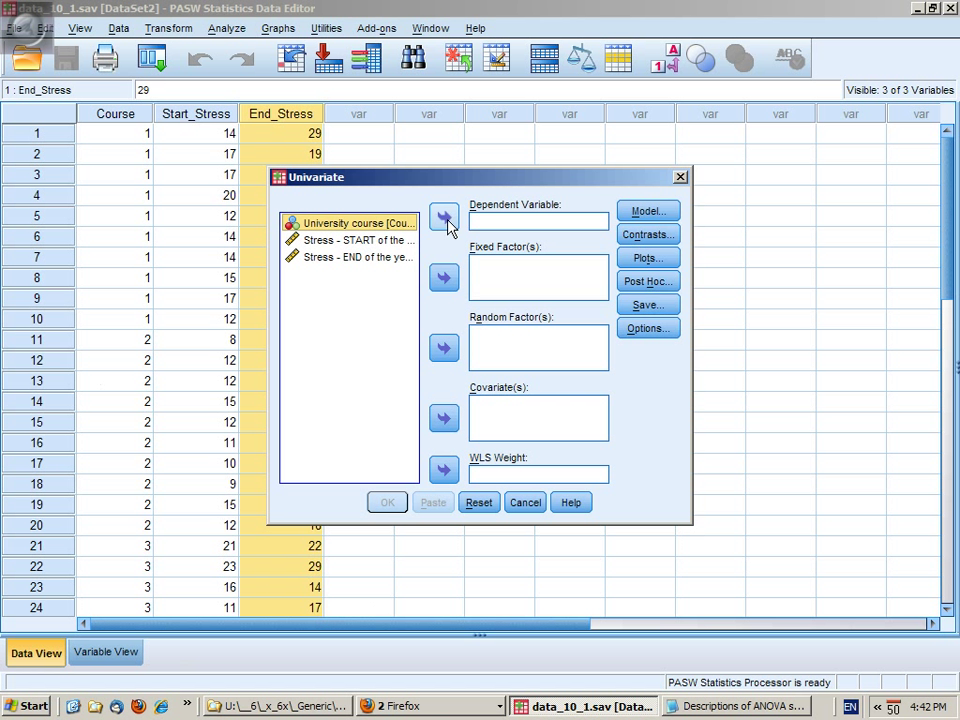
left_click(385, 258)
left_click(437, 227)
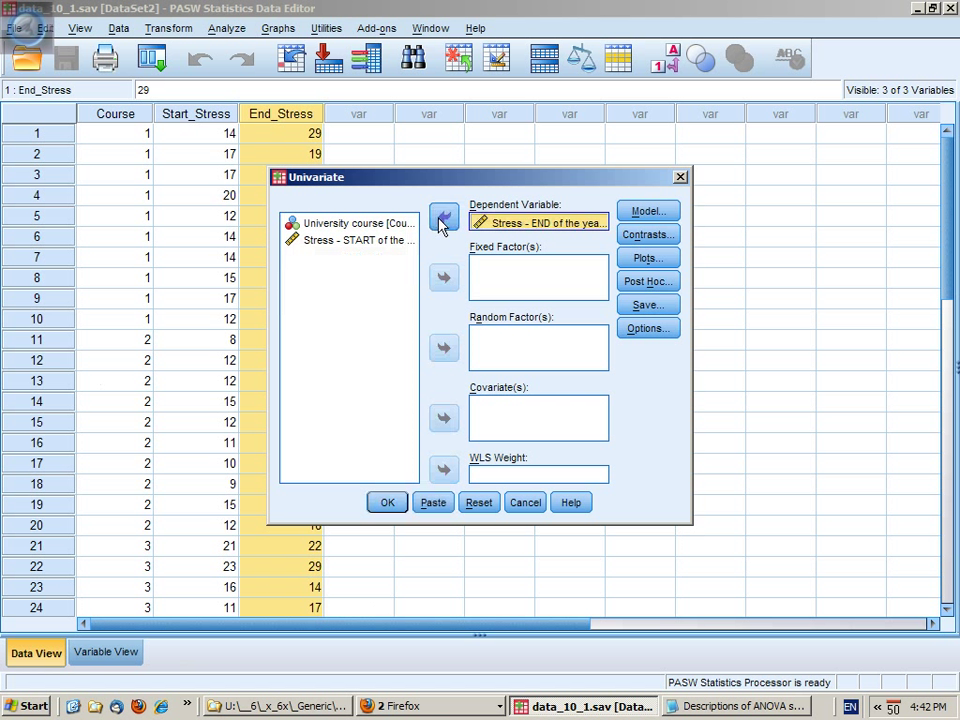
left_click(322, 223)
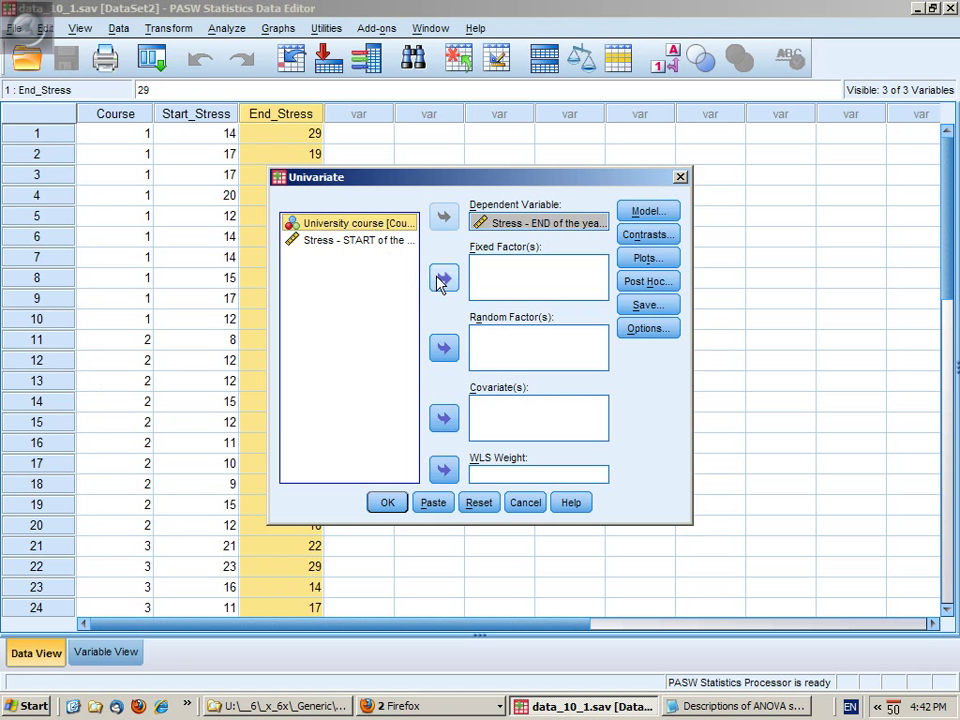
left_click(444, 277)
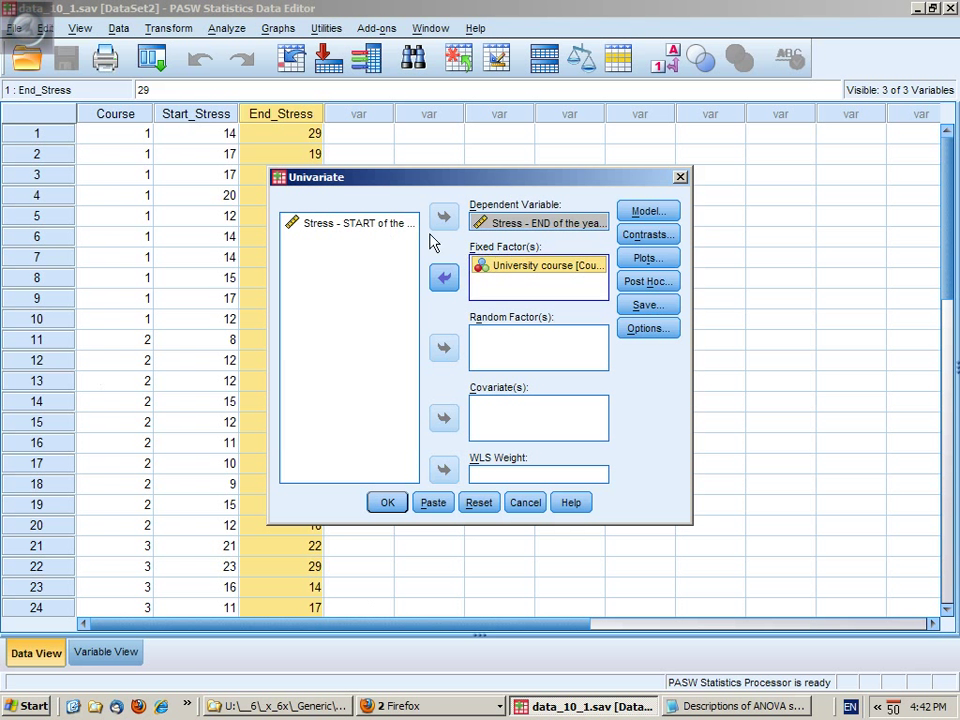
left_click(372, 225)
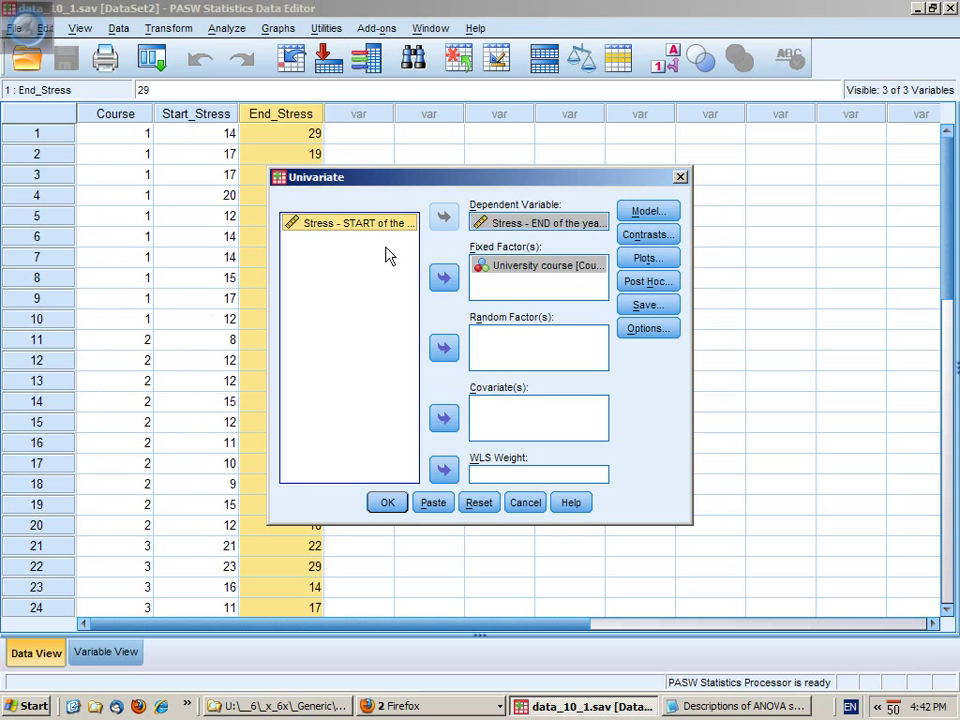
left_click(444, 418)
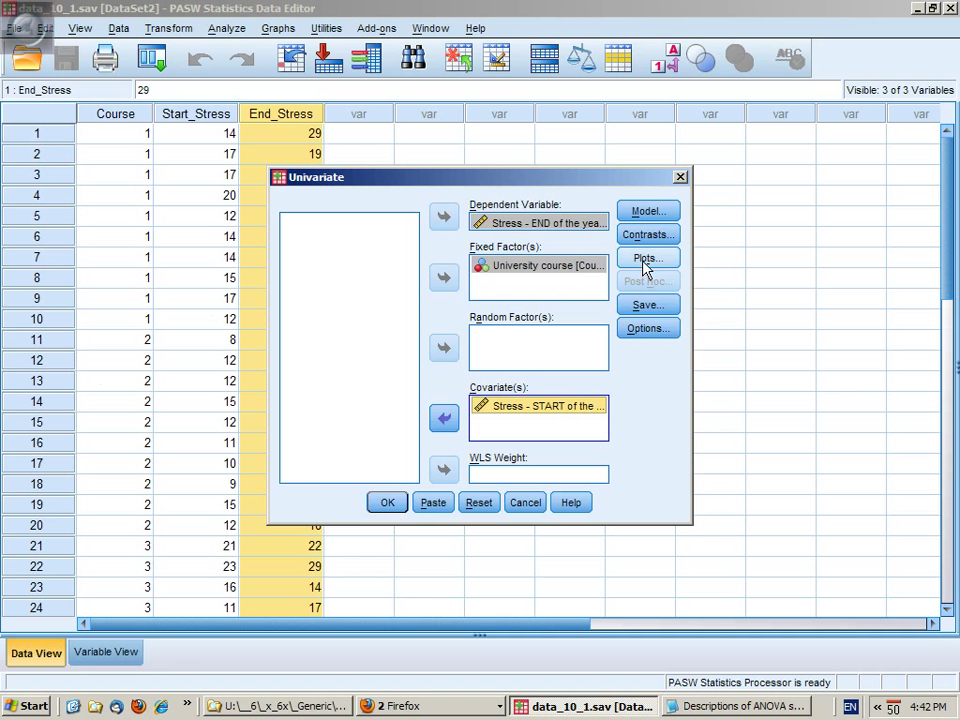
Request descriptives, effect size, observed power, homogeneity tests and estimated means for (OVERALL) and Course.
left_click(647, 331)
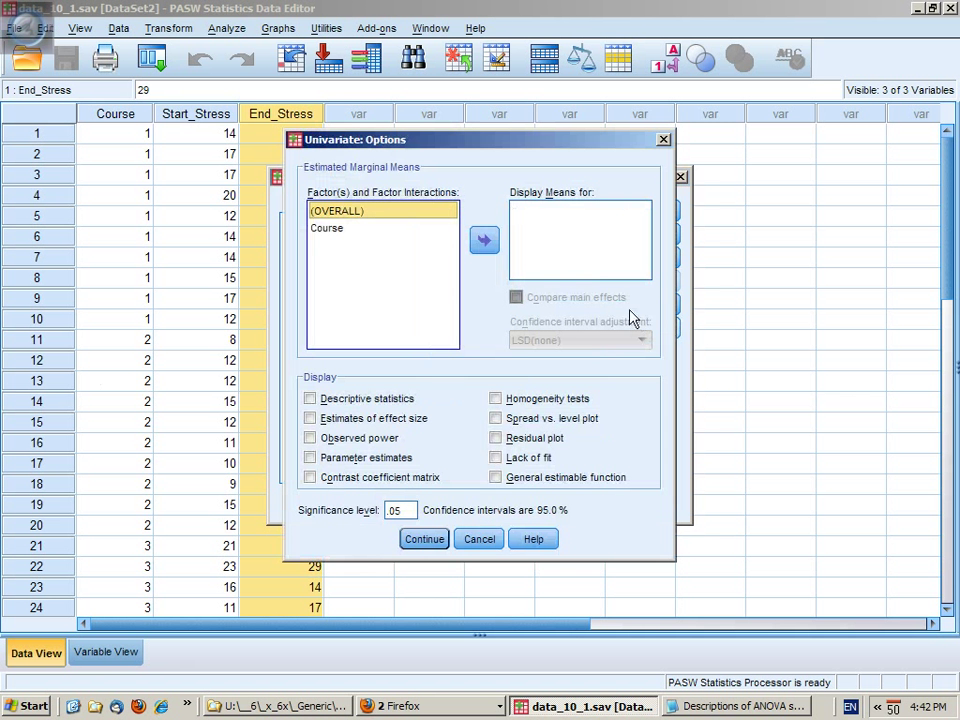
left_click(330, 399)
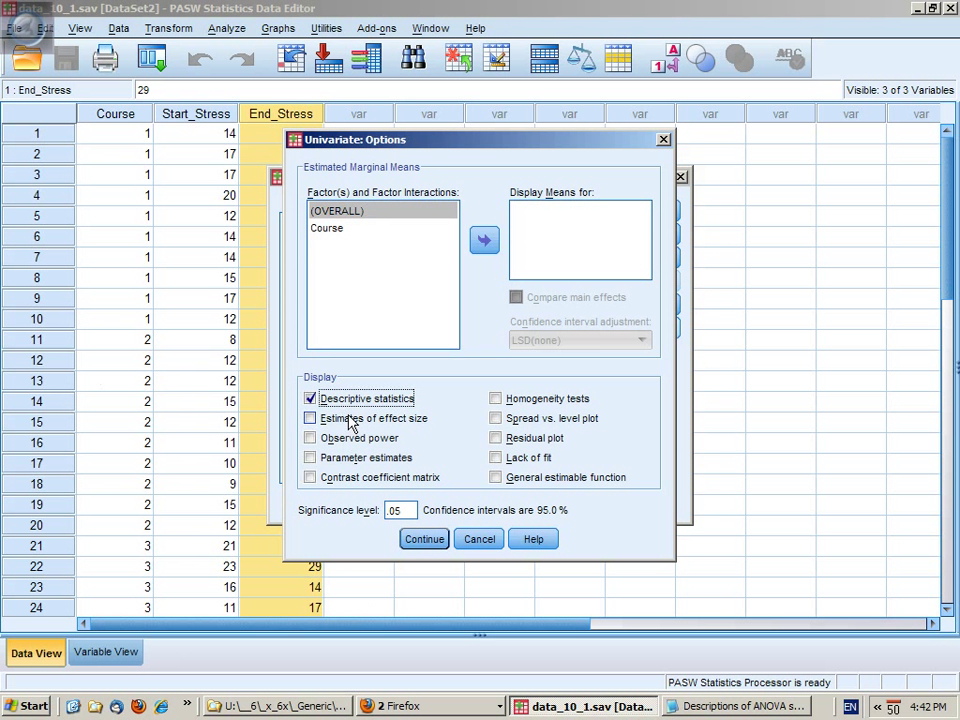
left_click(350, 420)
left_click(356, 439)
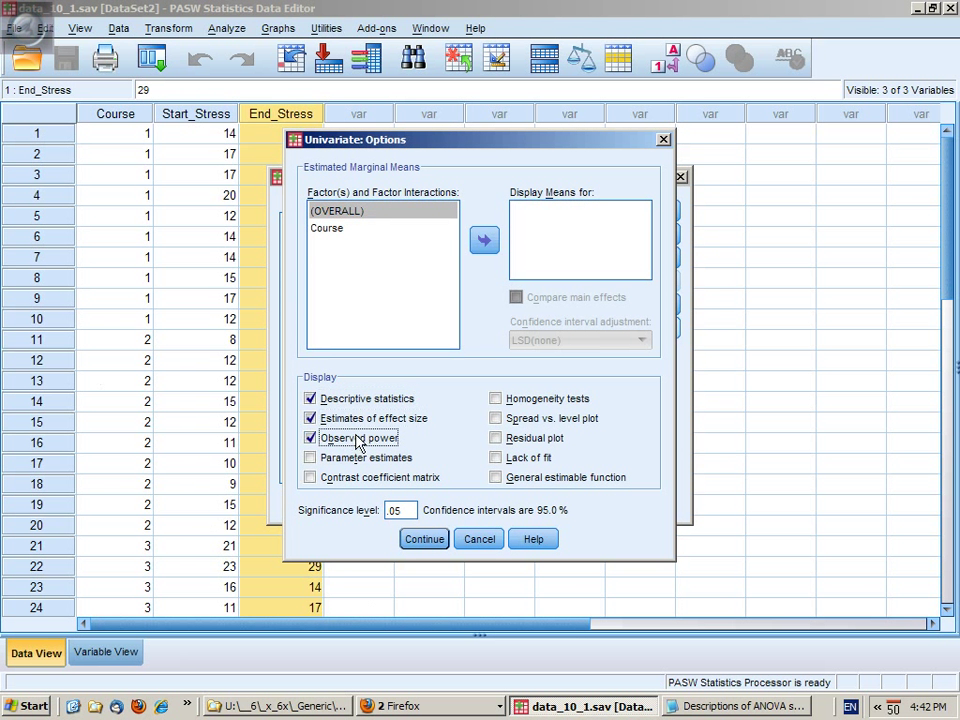
left_click(521, 399)
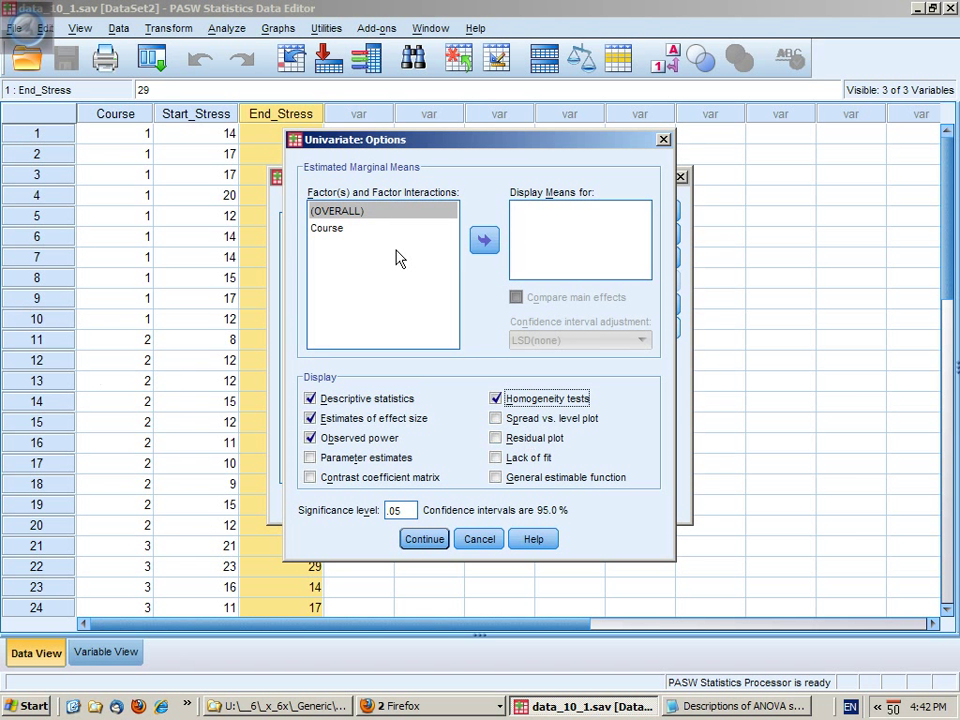
left_click(338, 229, "shift")
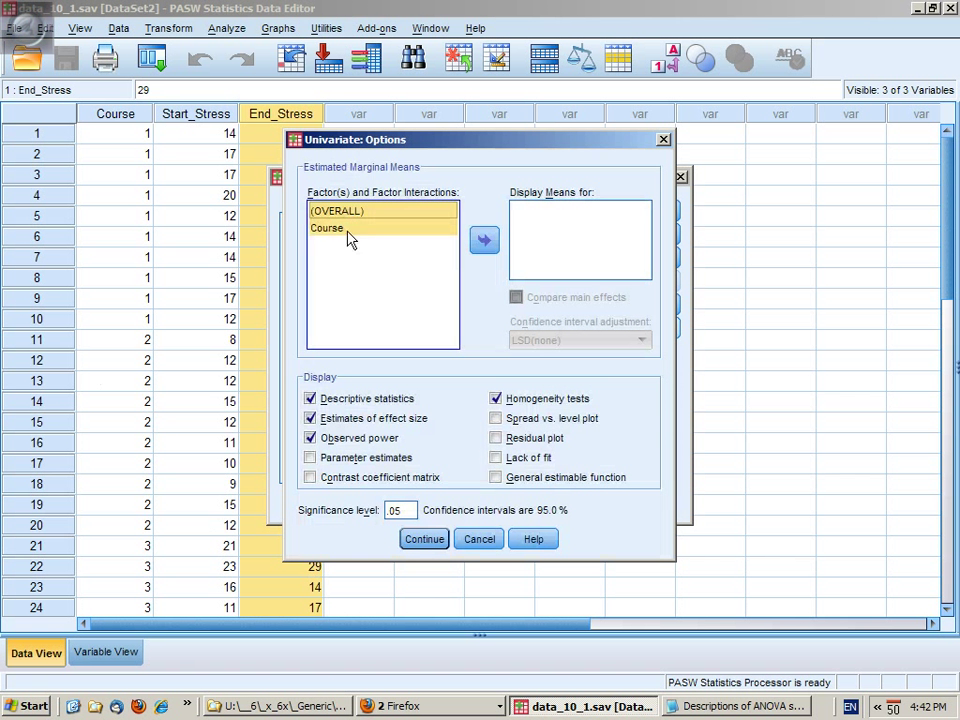
left_click(486, 241)
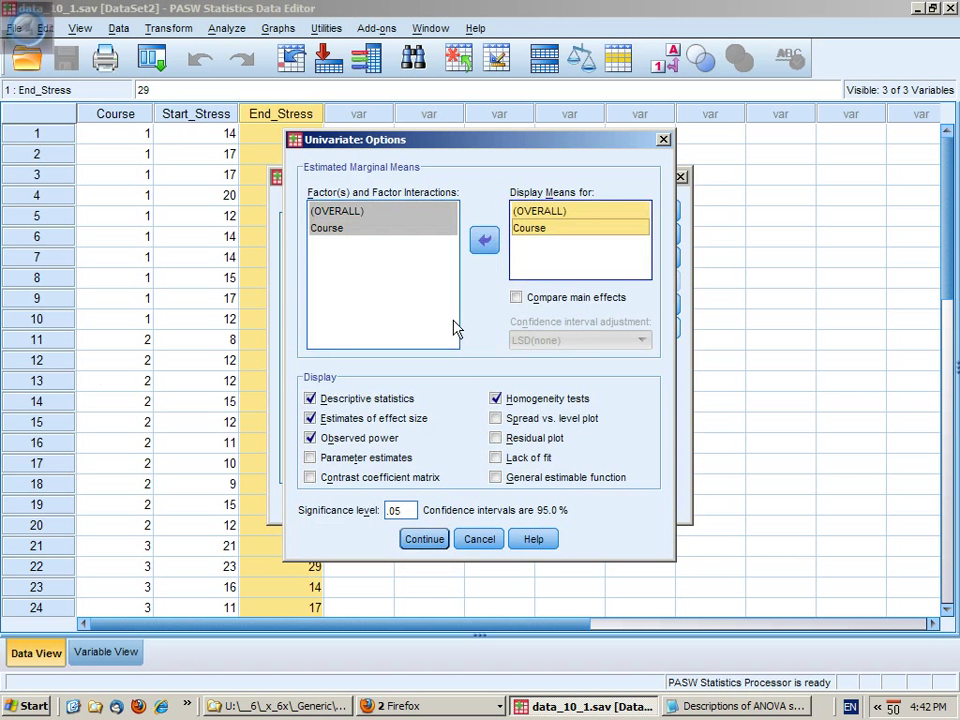
left_click(432, 541)
Add a profile plot with Course on the horizontal axis.
left_click(641, 266)
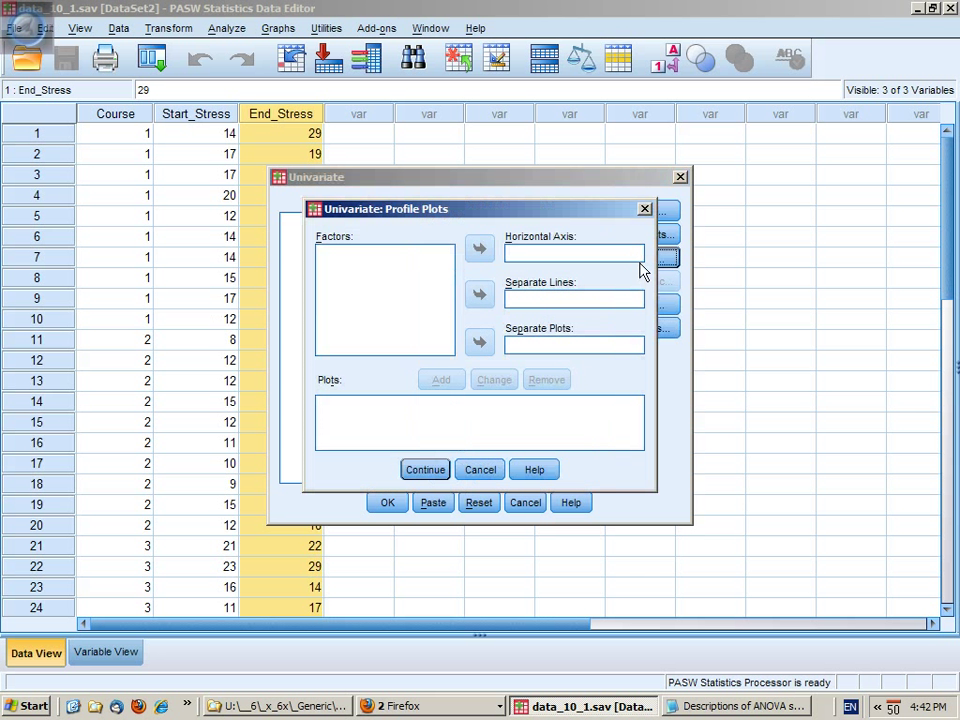
left_click(480, 252)
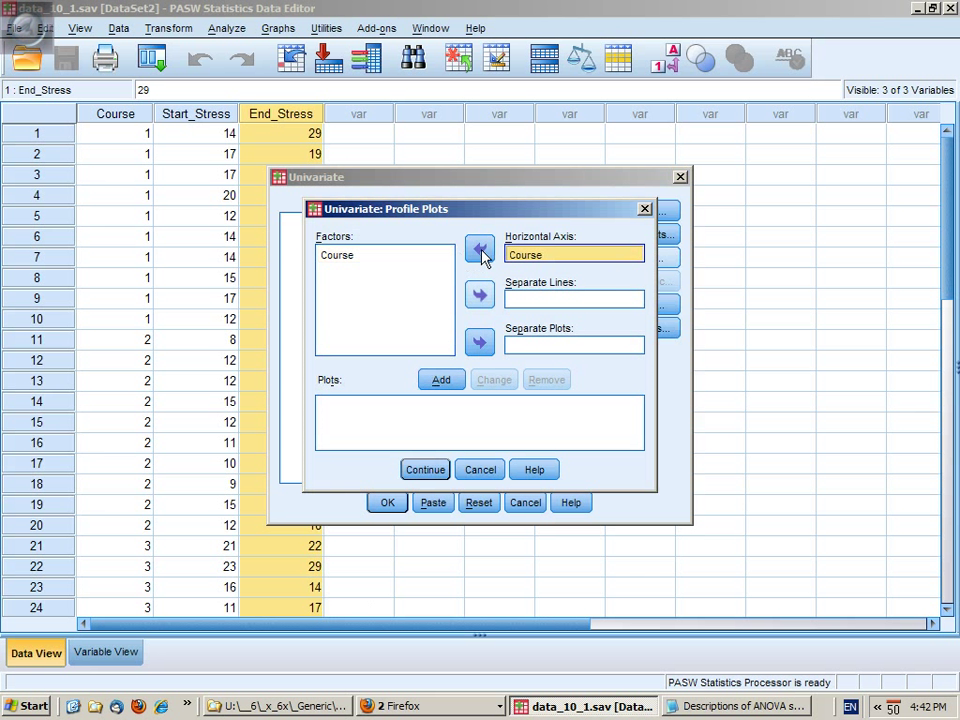
left_click(441, 380)
left_click(425, 469)
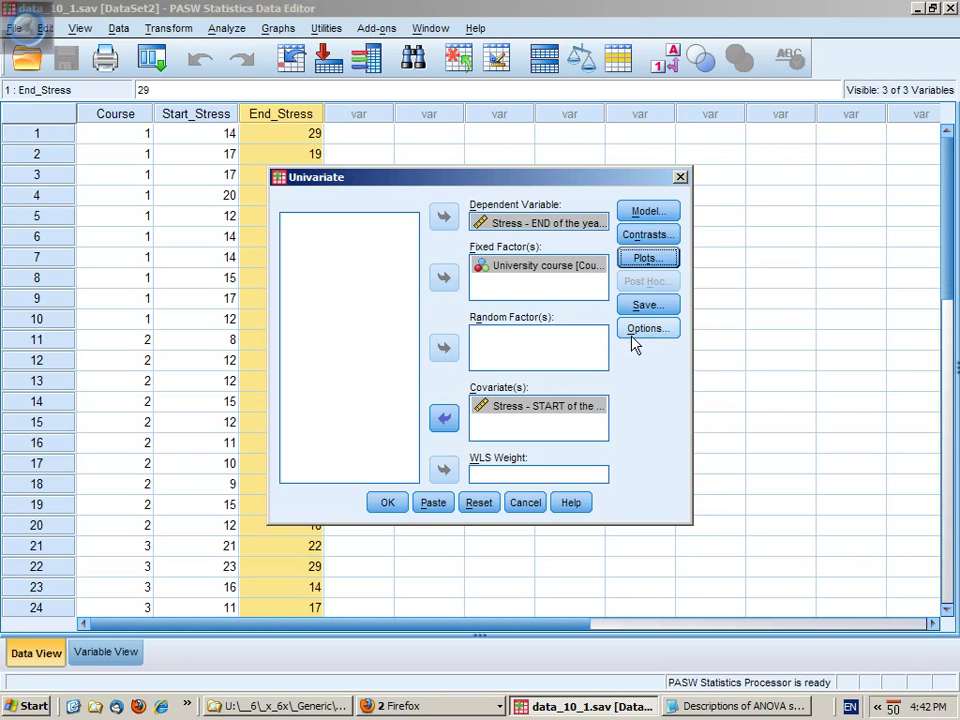
Run the ANCOVA and scroll through Descriptive Statistics, Levene's Test and Between-Subjects Effects tables.
left_click(395, 503)
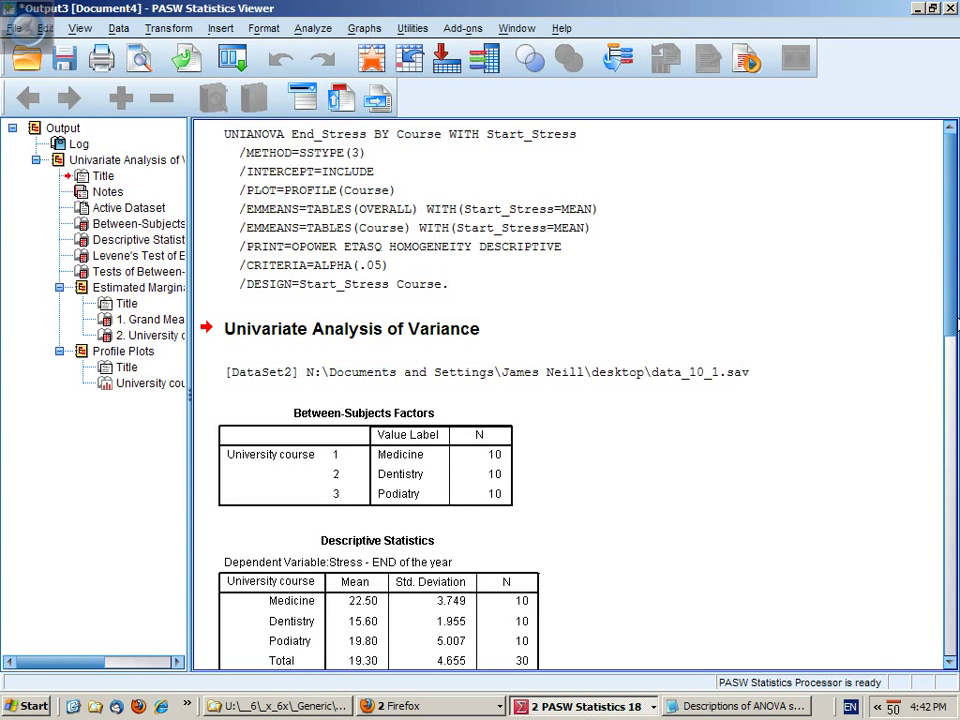
left_click_drag(953, 303, 945, 418)
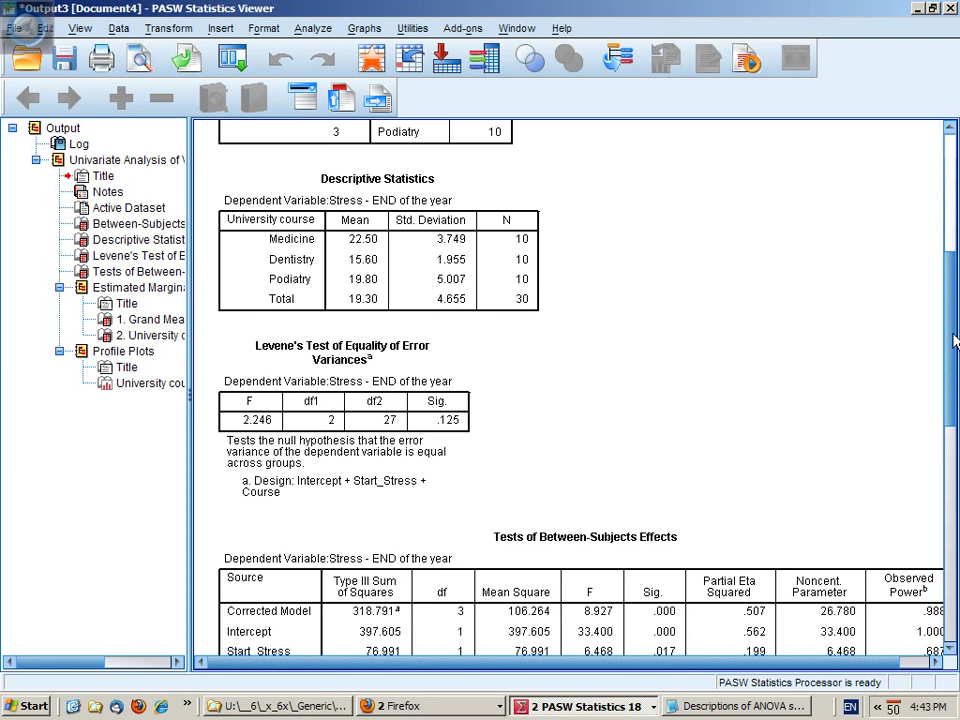
mouse_move(953, 342)
left_mouse_down()
mouse_move(953, 552)
mouse_move(950, 197)
mouse_move(953, 317)
left_mouse_up()
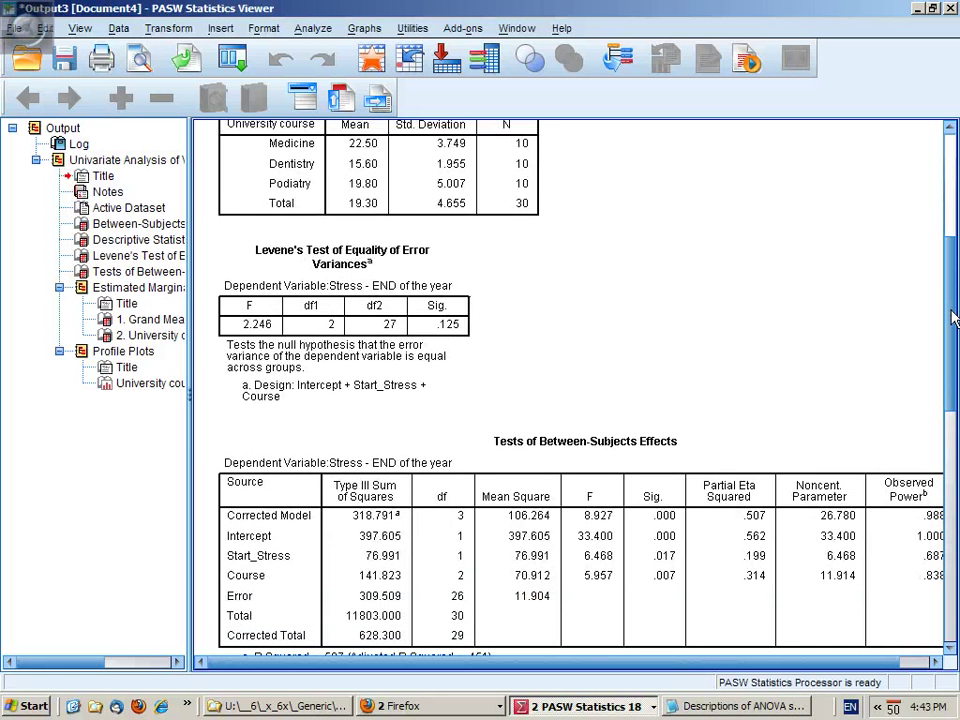
left_click(418, 300)
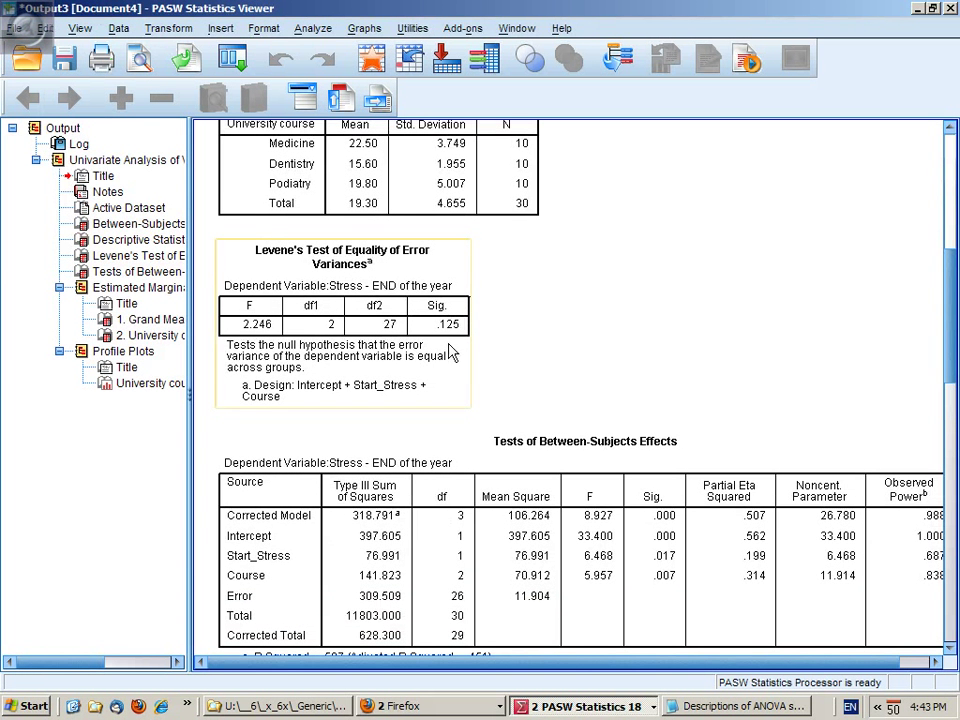
left_click_drag(955, 348, 955, 420)
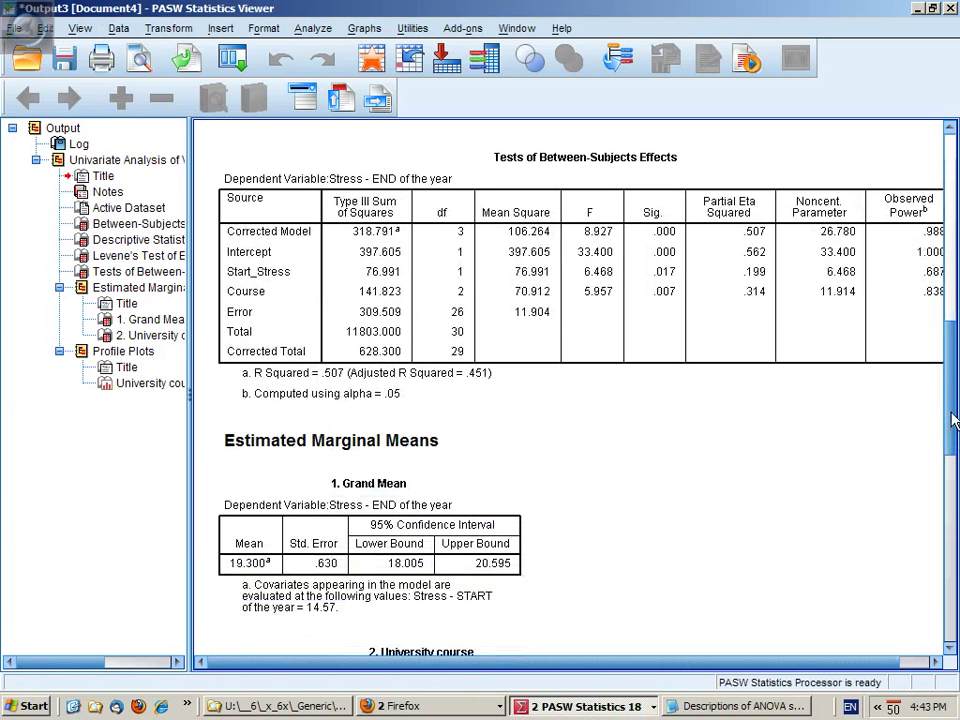
Scroll past Between-Subjects Effects to the adjusted course means: Medicine 22.25, Dentistry 16.77, Podiatry 18.88.
left_click(877, 341)
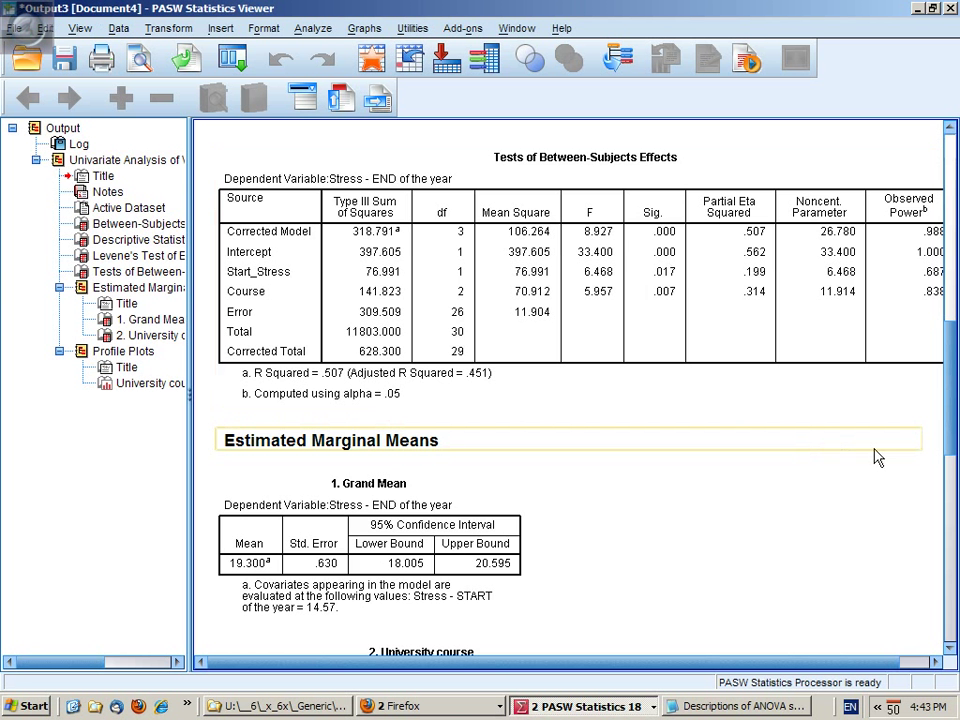
left_click_drag(945, 418, 955, 457)
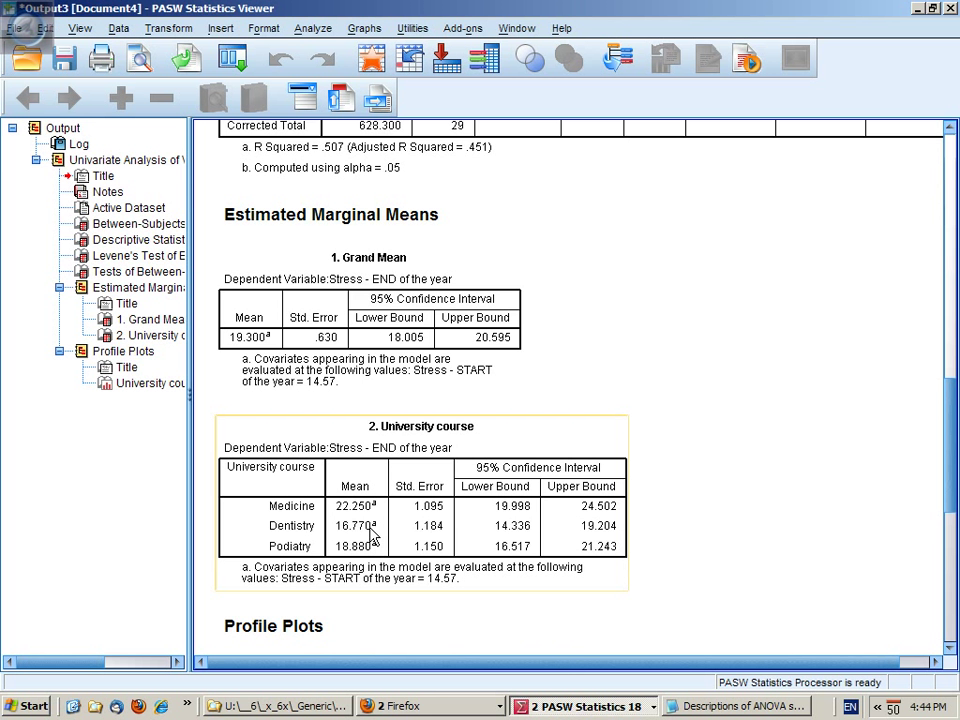
key("alt+d")
Scroll to the Course profile plot of adjusted end-of-year stress, select it, and dismiss the stray Data menu.
left_click_drag(948, 417, 934, 536)
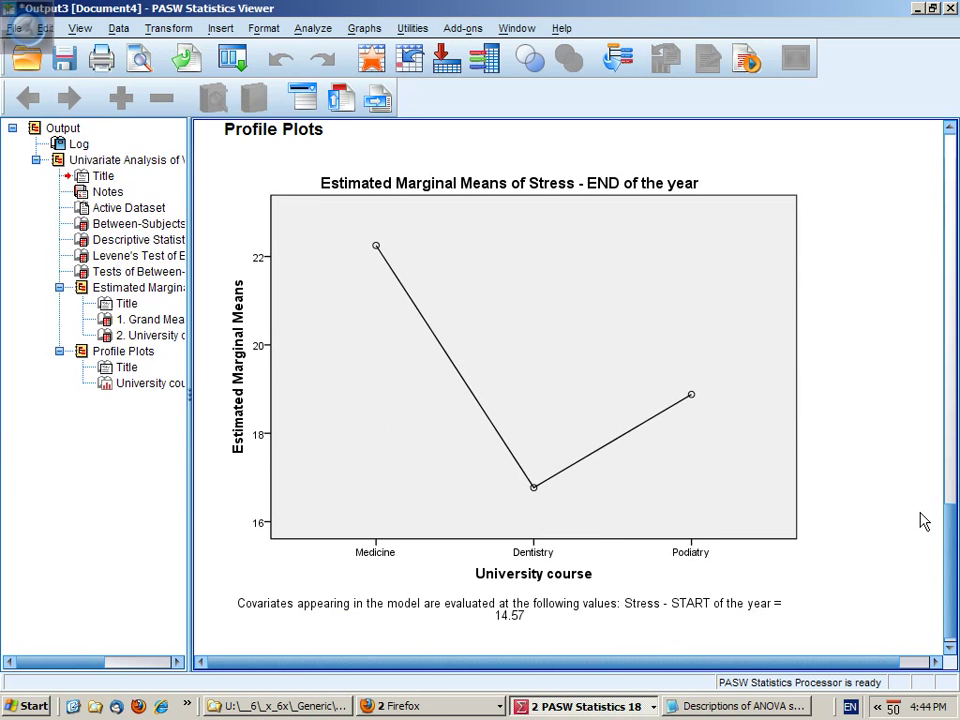
key("alt+d")
left_click(428, 396)
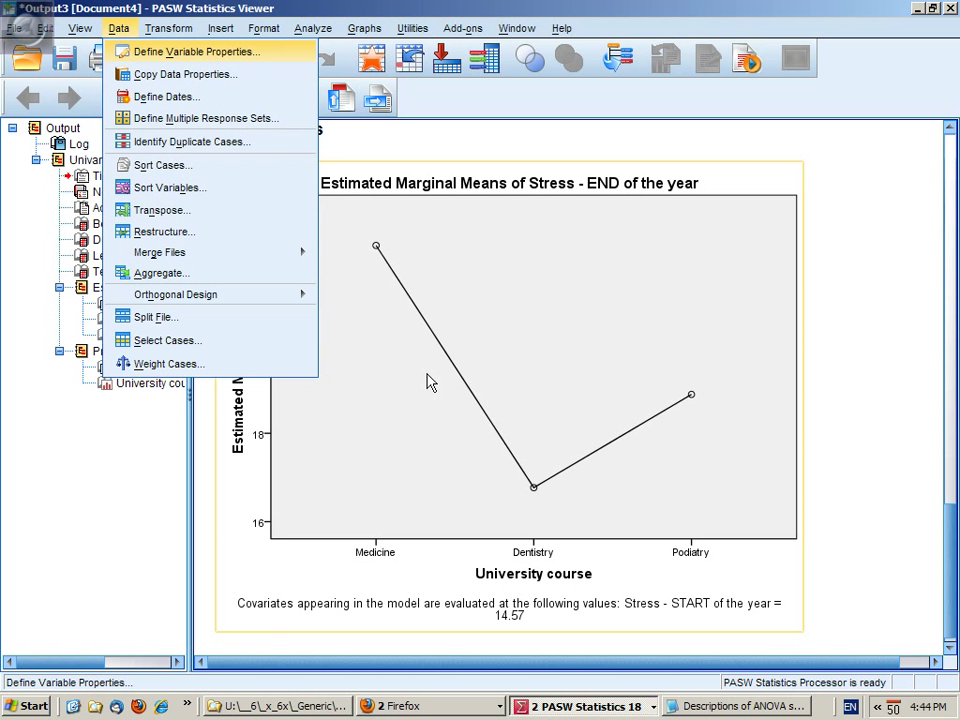
left_click(430, 155)
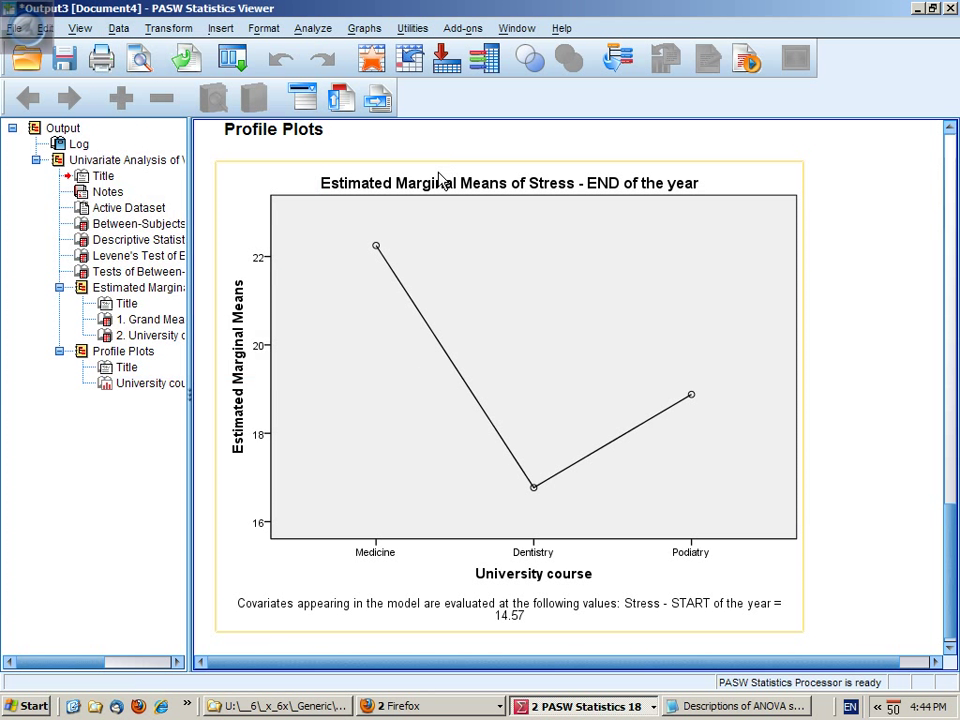